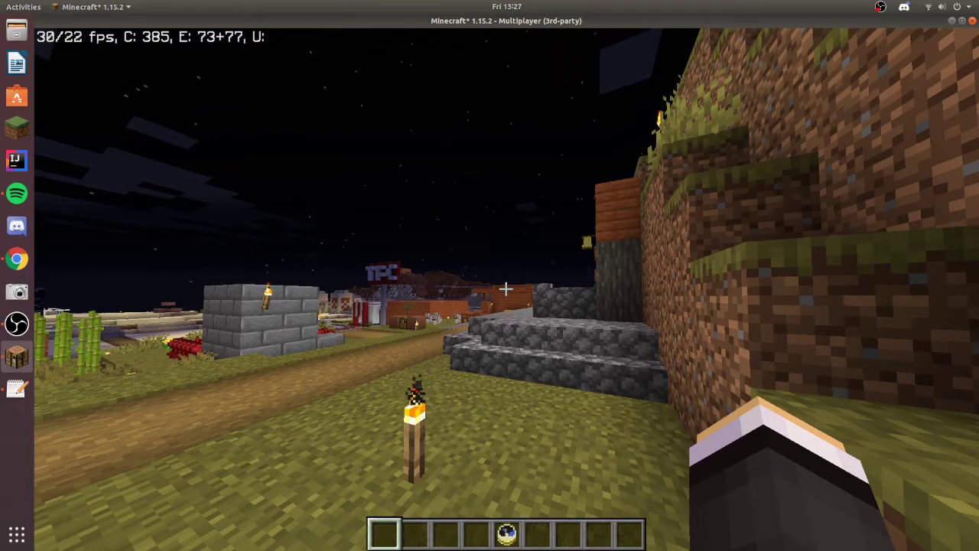
- Run /cp panel-1 and inspect the player head inside its glowstone border
{"action": "type", "text": "/cpanel"}
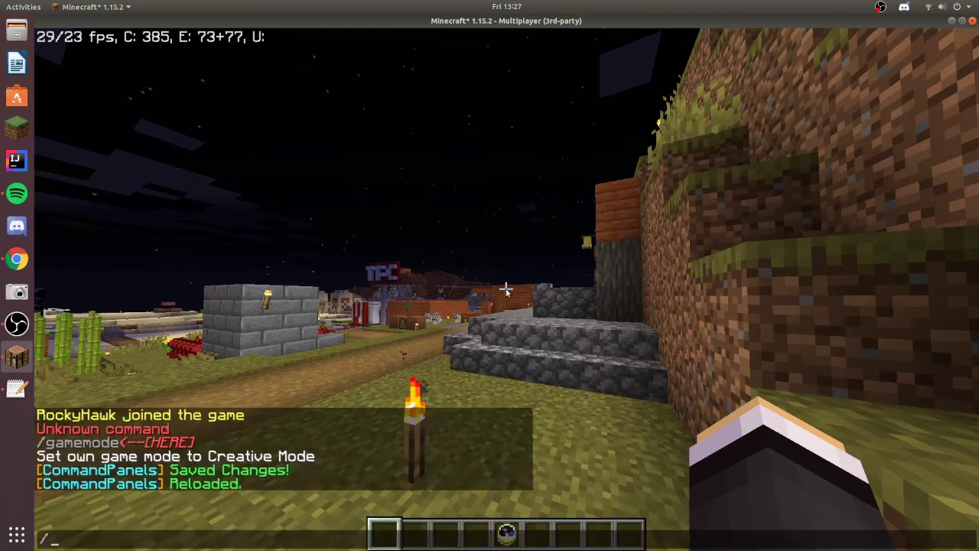
{"action": "key", "text": "BackSpace"}
{"action": "key", "text": "BackSpace"}
{"action": "key", "text": "BackSpace"}
{"action": "key", "text": "BackSpace"}
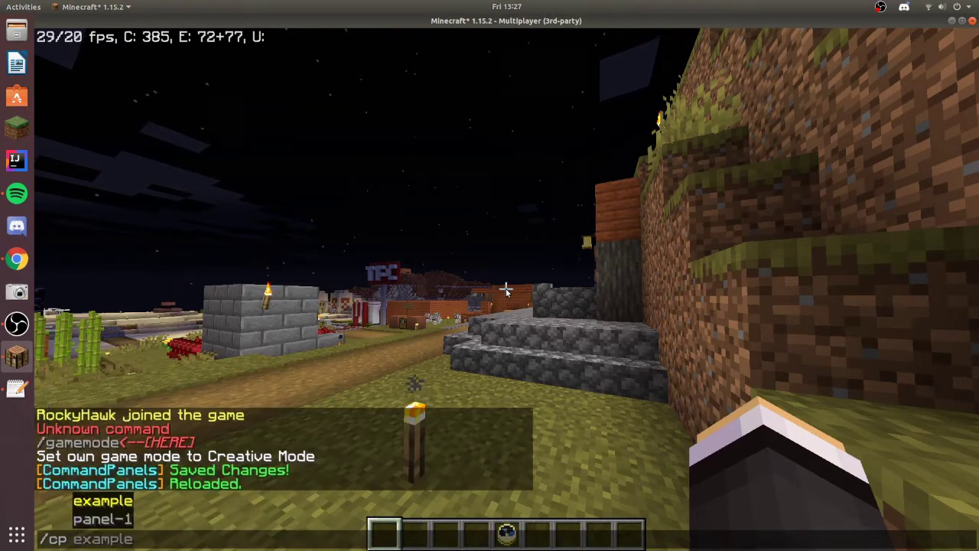
{"action": "key", "text": "Tab"}
{"action": "key", "text": "Tab"}
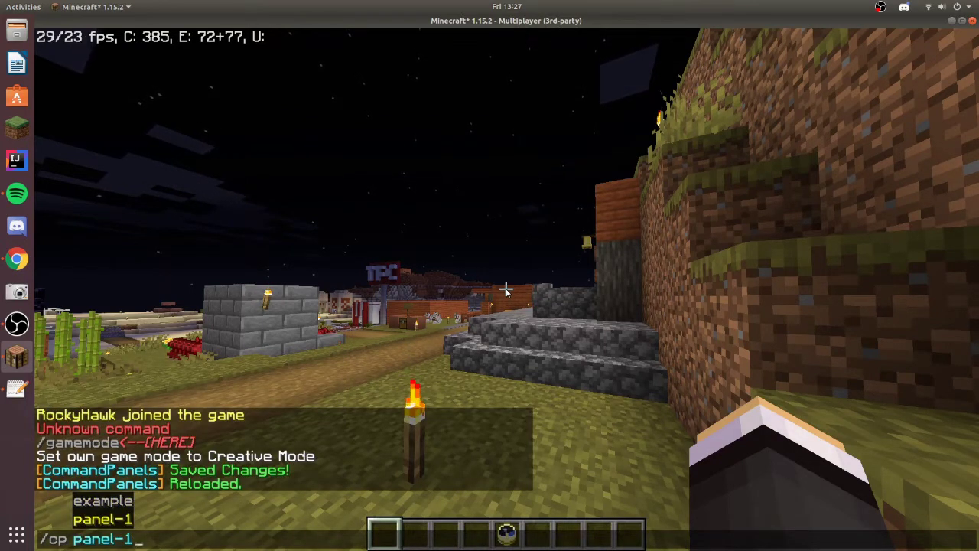
{"action": "key", "text": "Return"}
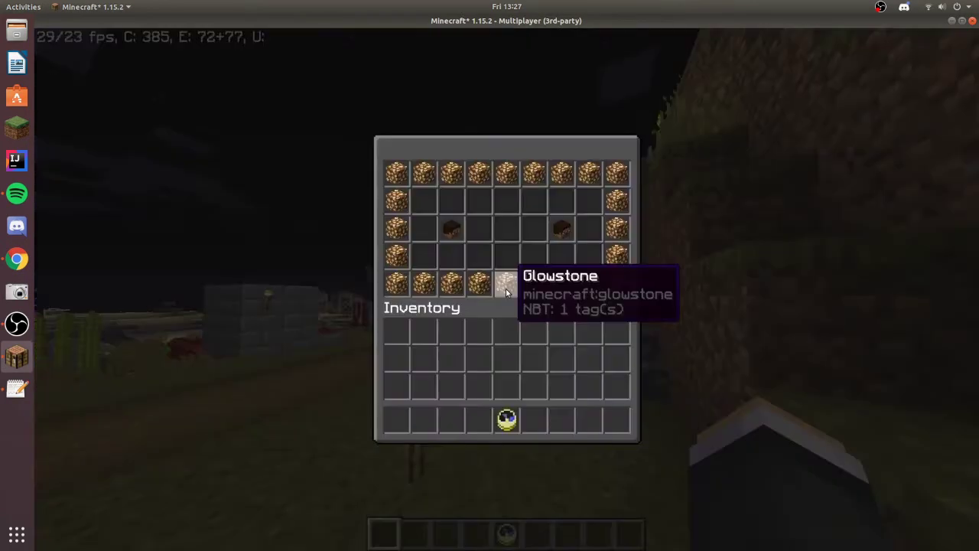
{"action": "left_click", "coordinate": [449, 229]}
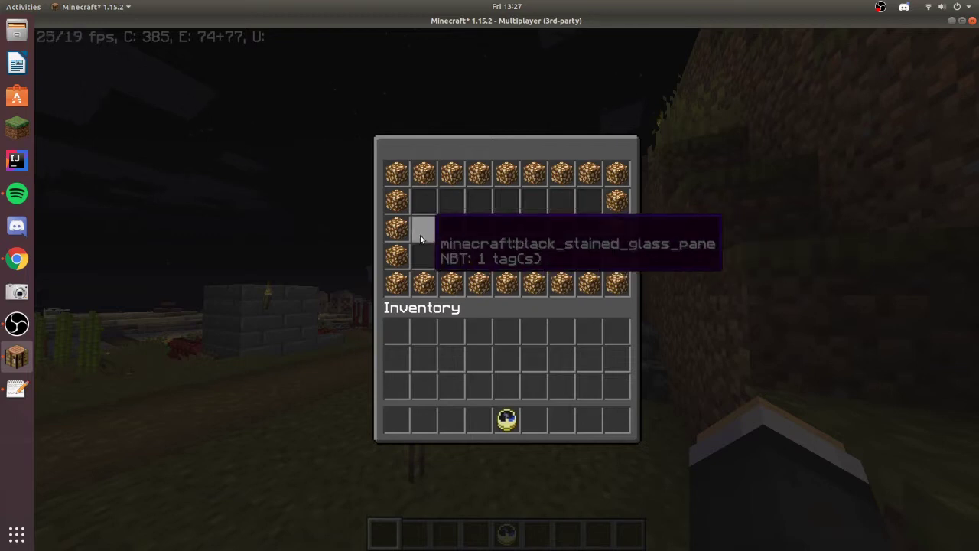
- Bring up panel-1.yml, move the editor aside, and start replacing slot 20's PLAYER_HEAD with cps
{"action": "left_click", "coordinate": [17, 389]}
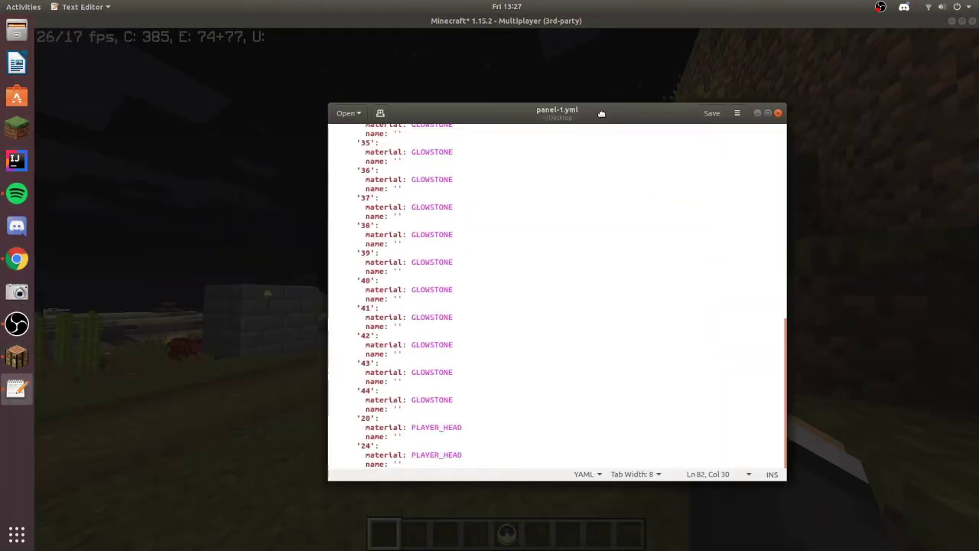
{"action": "left_click_drag", "start_coordinate": [602, 112], "coordinate": [573, 119]}
{"action": "left_click_drag", "start_coordinate": [488, 115], "coordinate": [672, 107]}
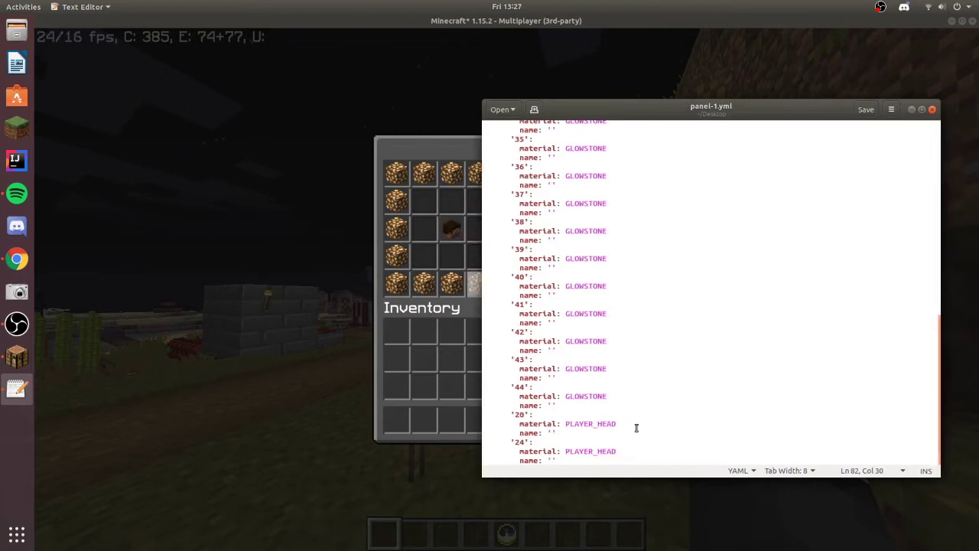
{"action": "left_click_drag", "start_coordinate": [604, 425], "coordinate": [567, 425]}
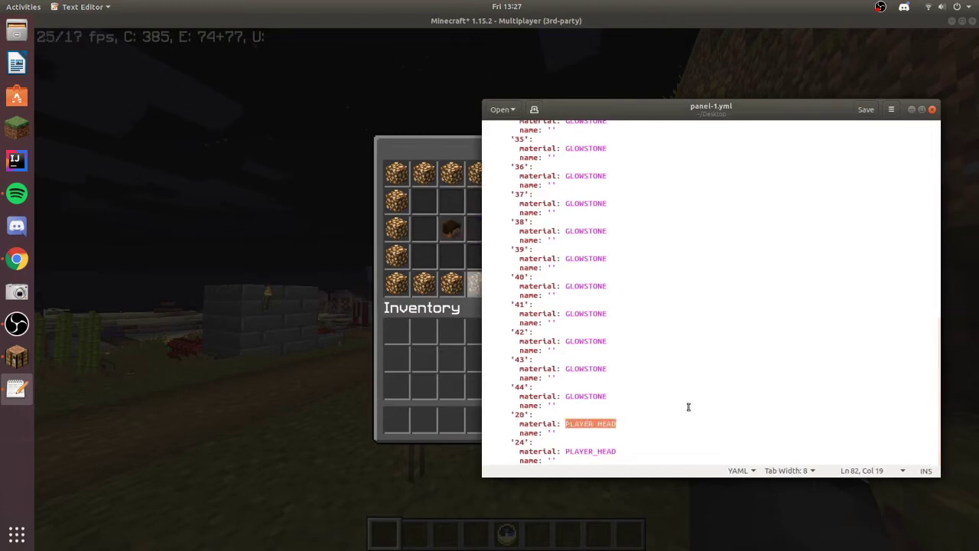
{"action": "type", "text": "cps=self"}
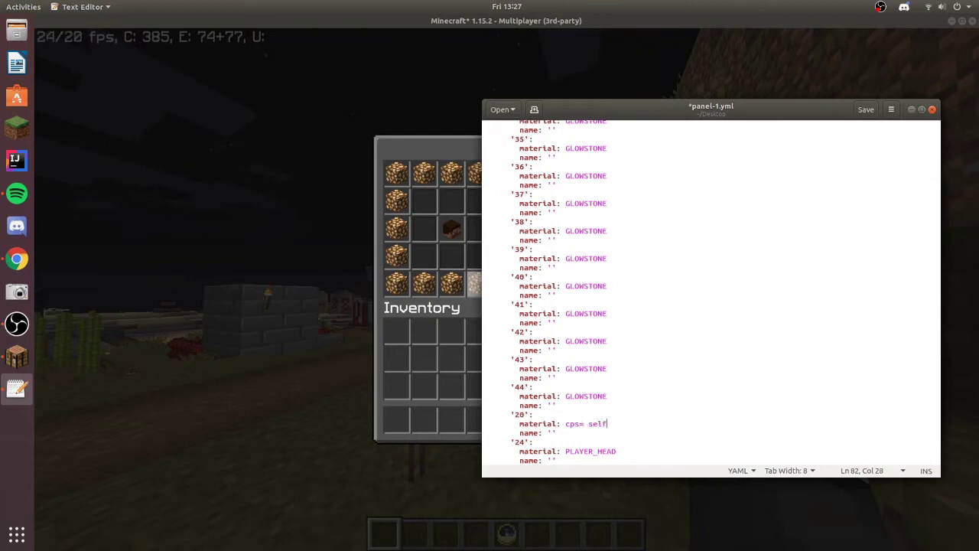
- Finish slot 20's material value as 'cps= self'
{"action": "double_click", "coordinate": [588, 423]}
{"action": "left_click", "coordinate": [589, 423]}
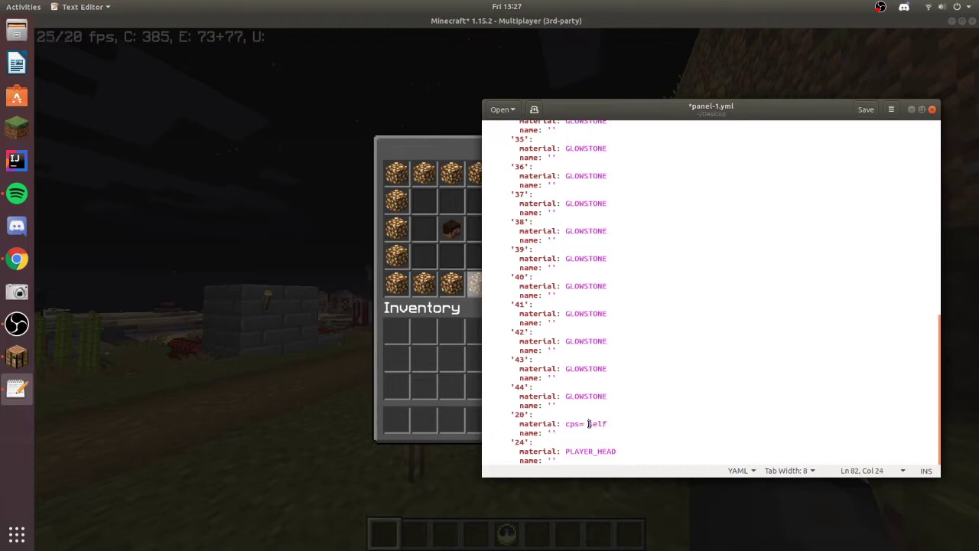
{"action": "double_click", "coordinate": [590, 423]}
{"action": "left_click", "coordinate": [584, 423]}
{"action": "left_click_drag", "start_coordinate": [565, 425], "coordinate": [582, 425]}
{"action": "left_click", "coordinate": [582, 424]}
{"action": "left_click_drag", "start_coordinate": [582, 423], "coordinate": [565, 424]}
{"action": "left_click", "coordinate": [596, 424]}
{"action": "double_click", "coordinate": [599, 425]}
{"action": "left_click", "coordinate": [599, 425]}
{"action": "double_click", "coordinate": [609, 424]}
{"action": "left_click", "coordinate": [611, 423]}
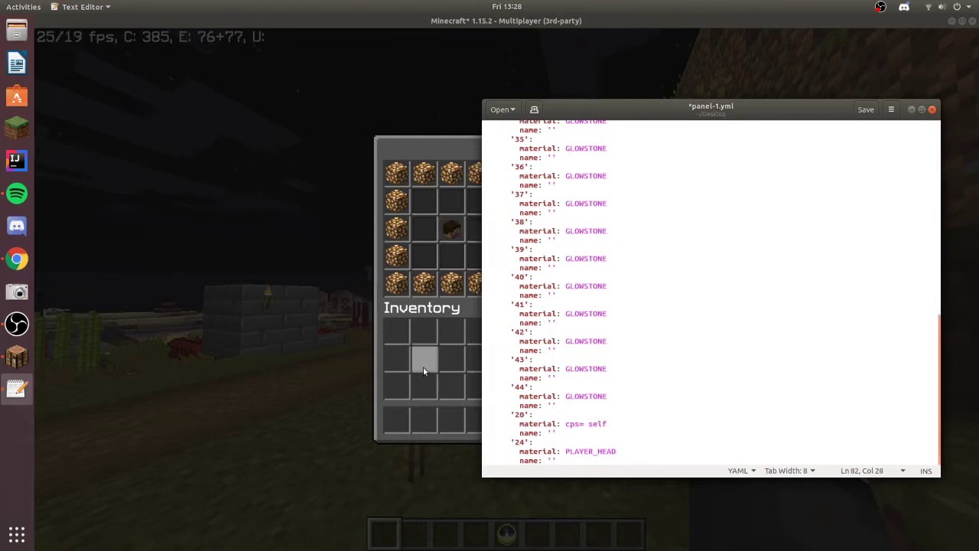
- Replace slot 24's PLAYER_HEAD material value with 'cps='
{"action": "left_click_drag", "start_coordinate": [617, 452], "coordinate": [567, 453]}
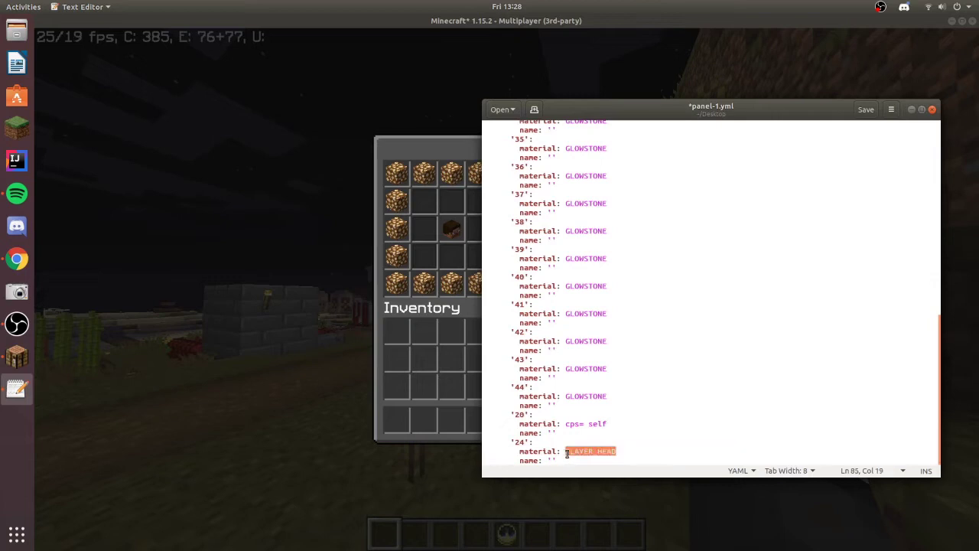
{"action": "type", "text": "cps="}
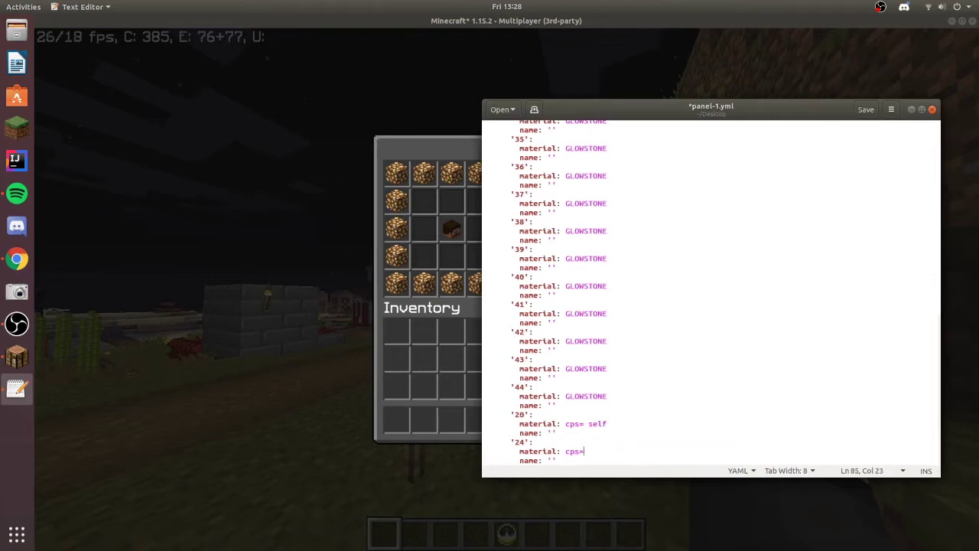
{"action": "left_click", "coordinate": [591, 452]}
{"action": "left_click", "coordinate": [17, 258]}
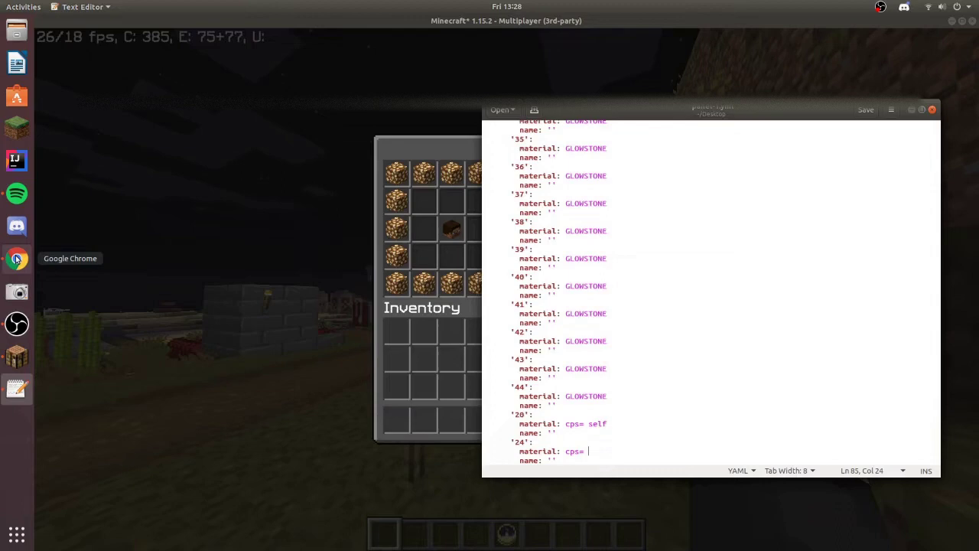
- Browse the custom heads catalogue and open the Piglin head's page
{"action": "left_click", "coordinate": [239, 66]}
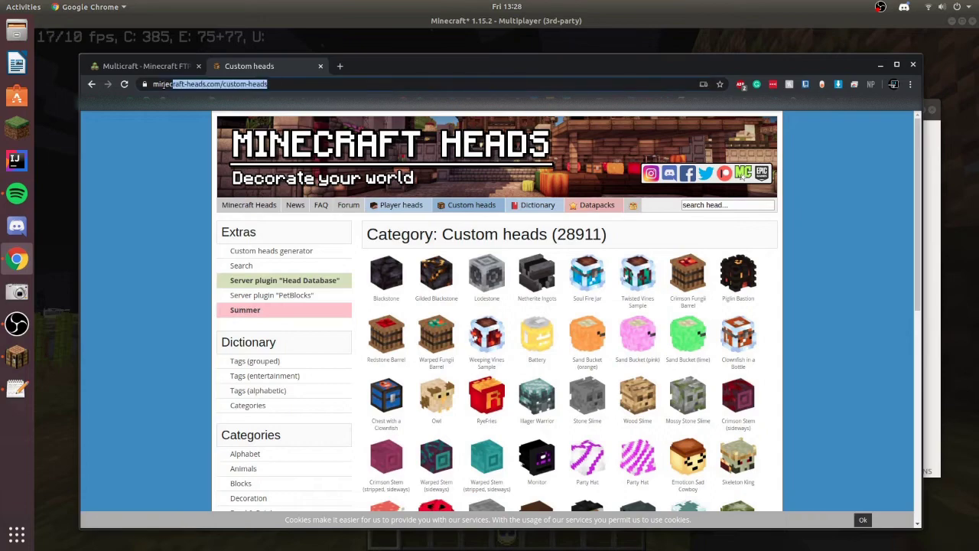
{"action": "scroll", "coordinate": [748, 316], "scroll_direction": "down", "scroll_amount": 5}
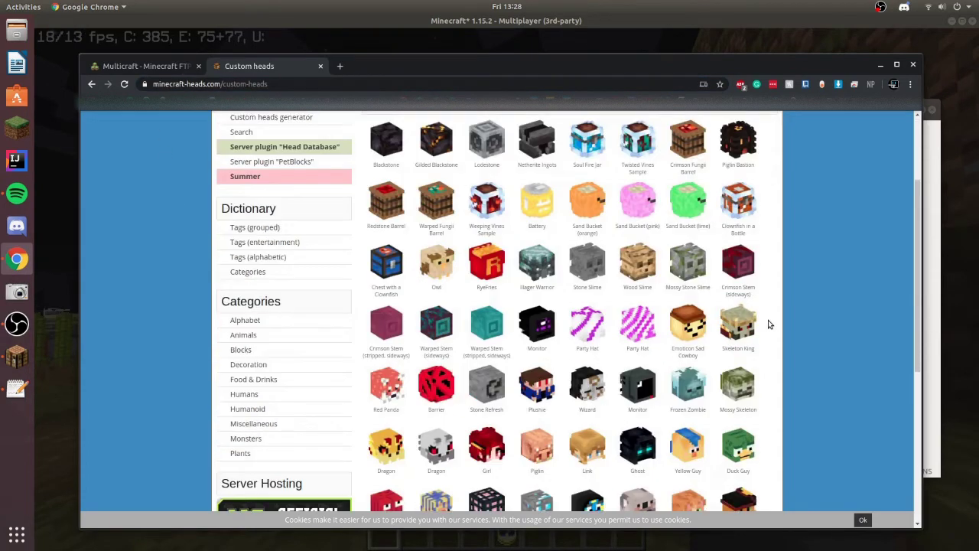
{"action": "scroll", "coordinate": [553, 313], "scroll_direction": "down", "scroll_amount": 3}
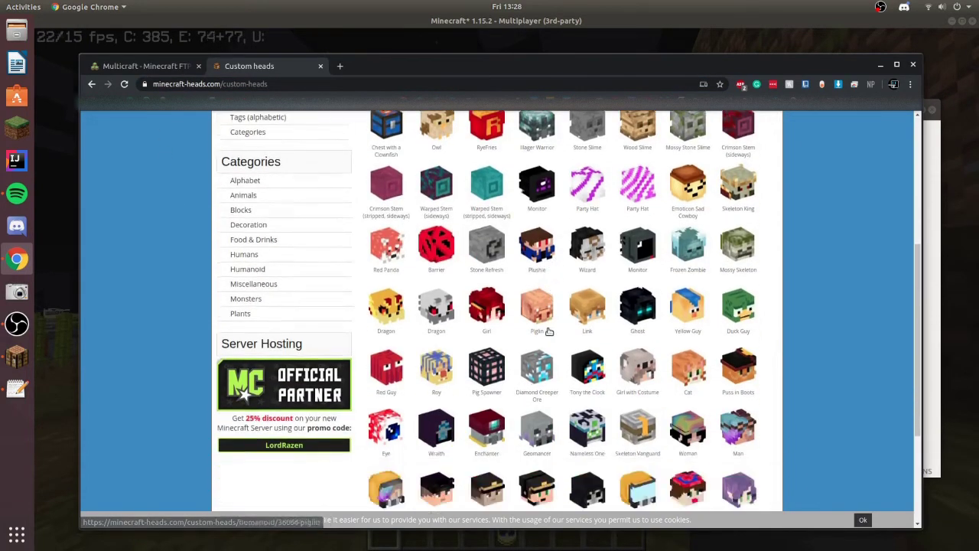
{"action": "left_click", "coordinate": [533, 263]}
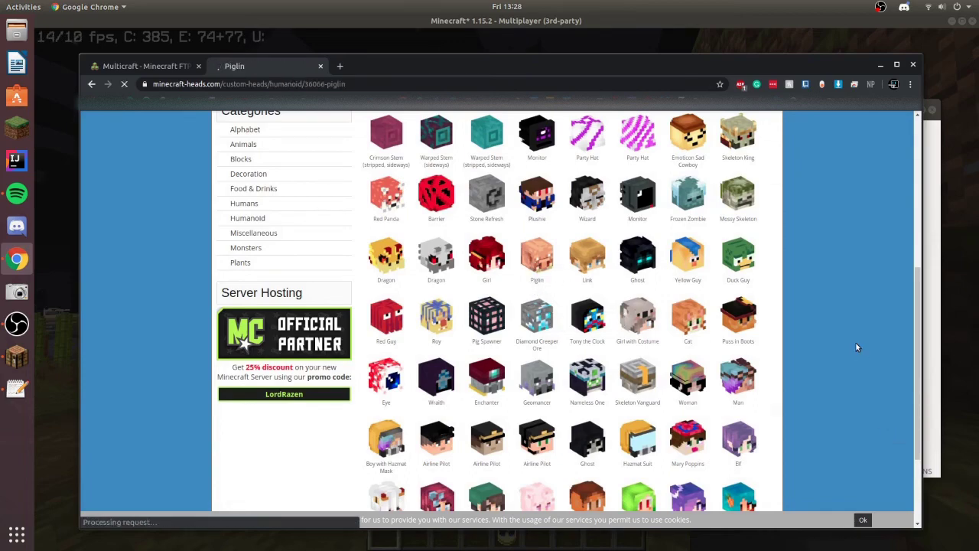
{"action": "scroll", "coordinate": [813, 388], "scroll_direction": "down", "scroll_amount": 10}
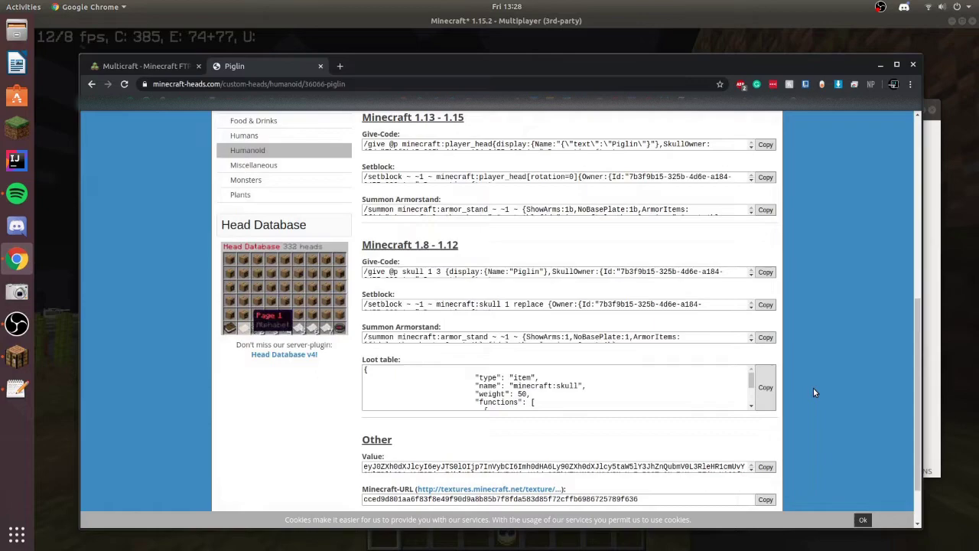
- Copy the Piglin head's texture Value string
{"action": "left_click", "coordinate": [766, 403]}
{"action": "scroll", "coordinate": [874, 368], "scroll_direction": "up", "scroll_amount": 10}
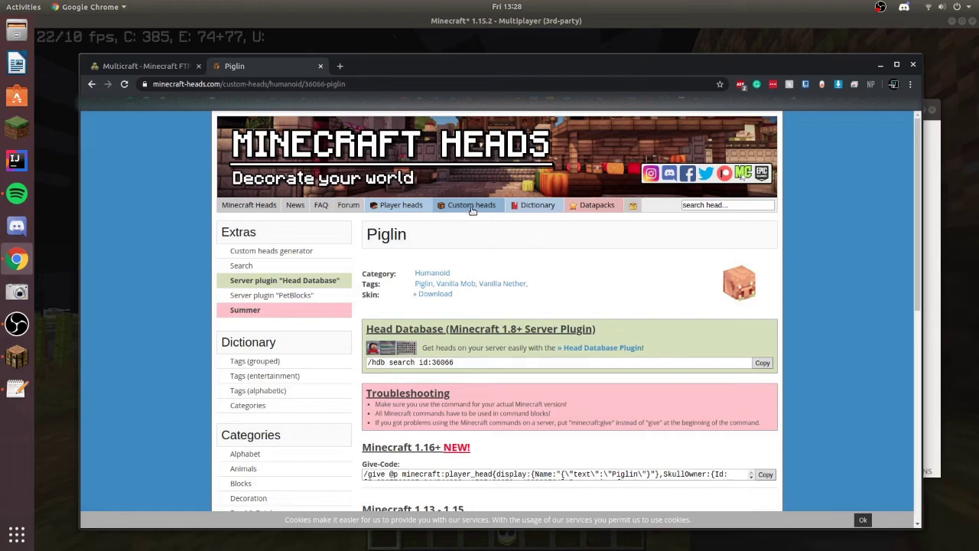
{"action": "scroll", "coordinate": [563, 306], "scroll_direction": "down", "scroll_amount": 5}
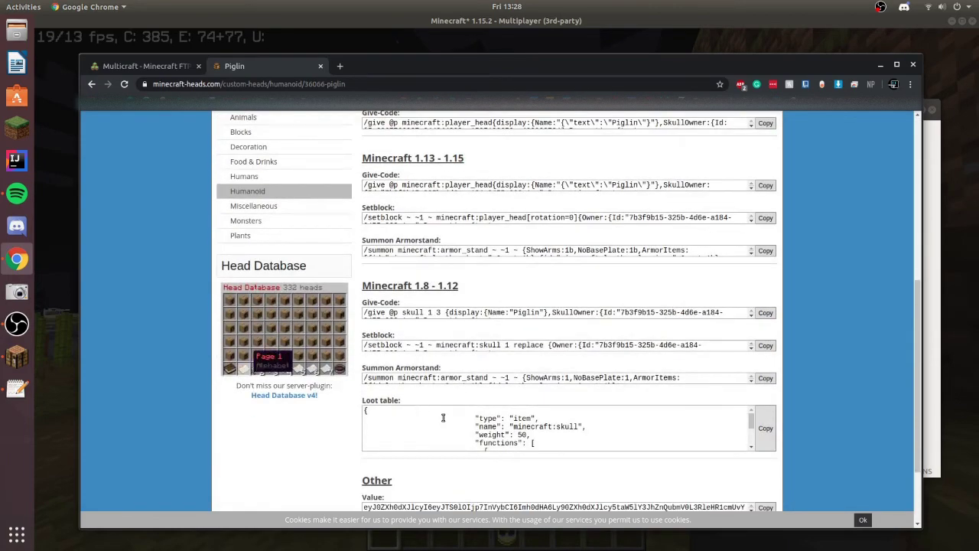
{"action": "scroll", "coordinate": [420, 402], "scroll_direction": "down", "scroll_amount": 2}
{"action": "scroll", "coordinate": [368, 475], "scroll_direction": "down", "scroll_amount": 2}
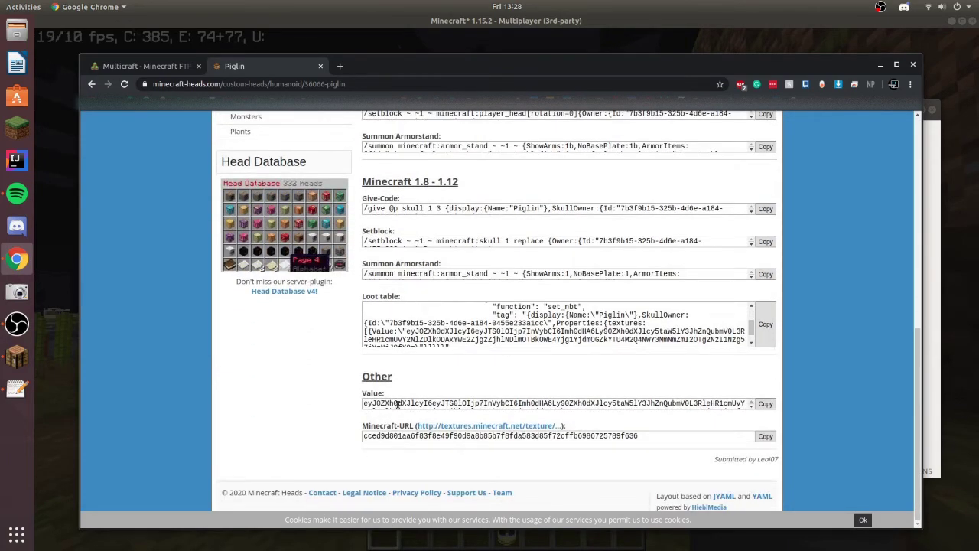
{"action": "left_click", "coordinate": [397, 405]}
{"action": "right_click", "coordinate": [397, 405]}
{"action": "left_click", "coordinate": [413, 414]}
{"action": "left_click", "coordinate": [334, 407]}
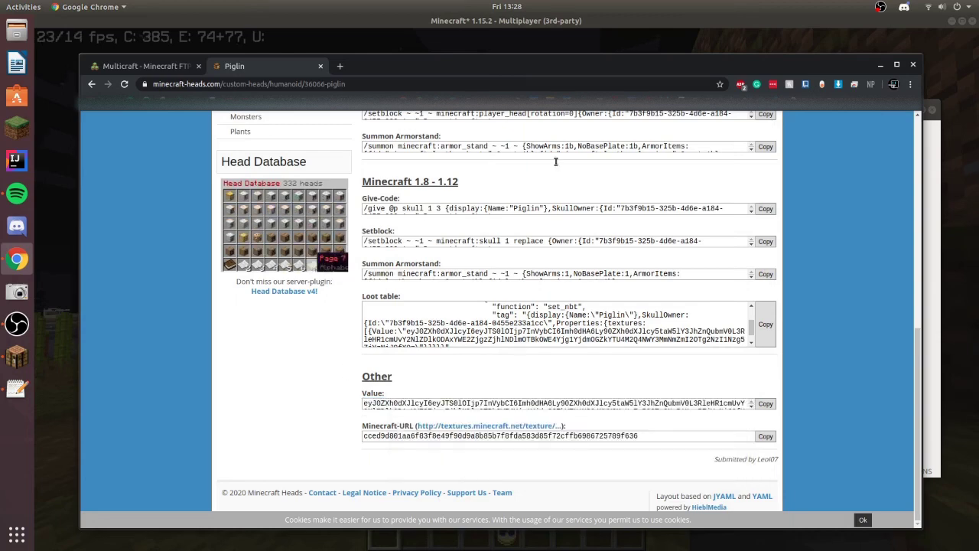
- Paste the Piglin texture right after cps= on slot 24, removing the extra space
{"action": "left_click", "coordinate": [879, 64]}
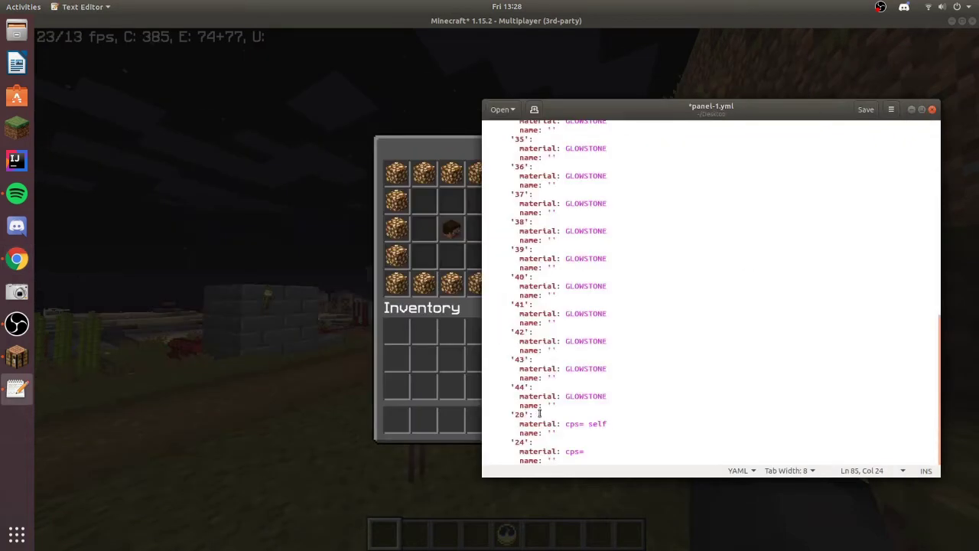
{"action": "right_click", "coordinate": [595, 450]}
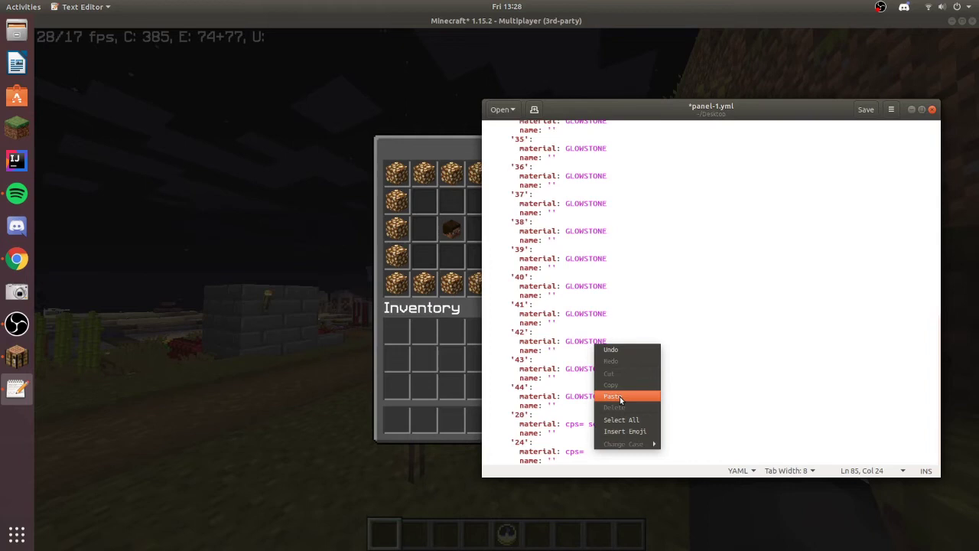
{"action": "left_click", "coordinate": [624, 396]}
{"action": "left_click_drag", "start_coordinate": [748, 463], "coordinate": [482, 455]}
{"action": "left_click", "coordinate": [587, 451]}
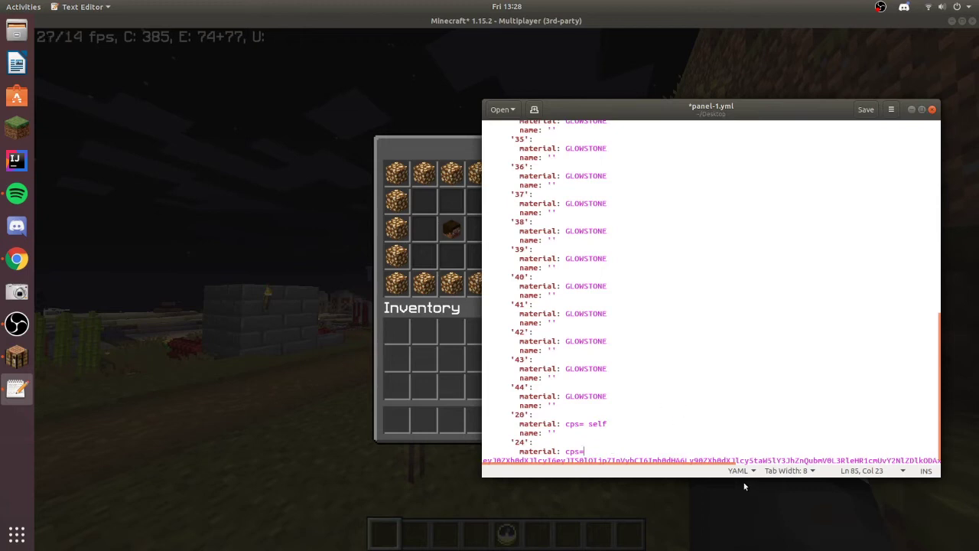
{"action": "left_click_drag", "start_coordinate": [741, 475], "coordinate": [741, 494]}
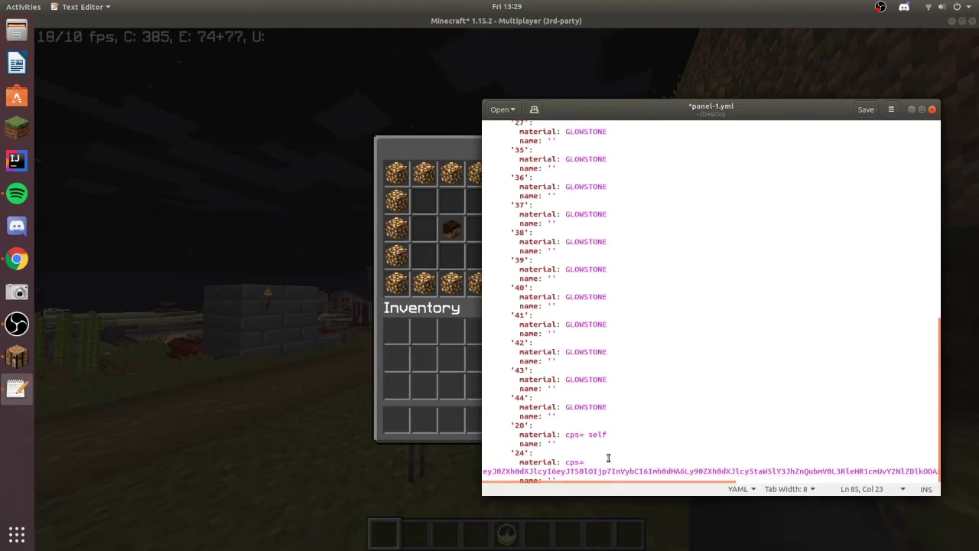
{"action": "key", "text": "BackSpace"}
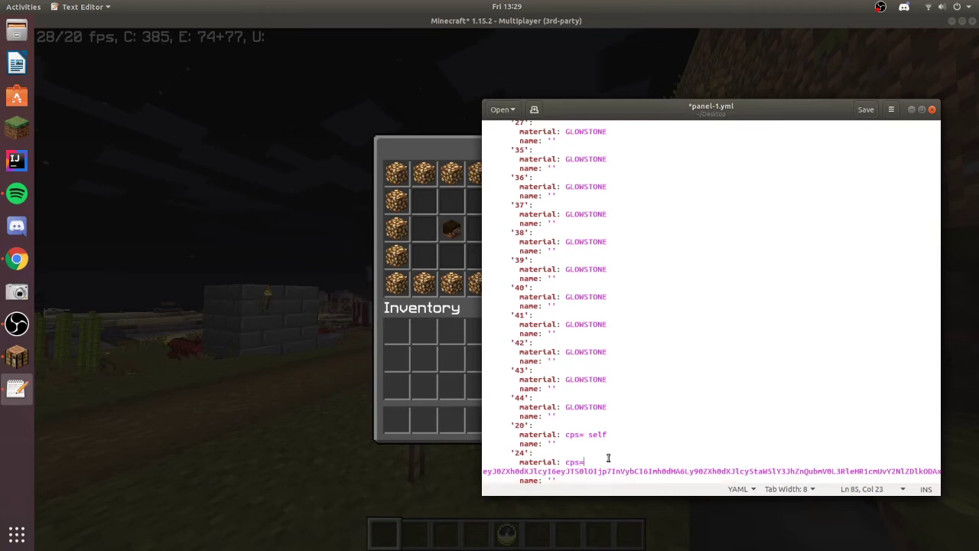
- Save panel-1.yml and check the start of slot 24's pasted texture value
{"action": "left_click", "coordinate": [783, 470]}
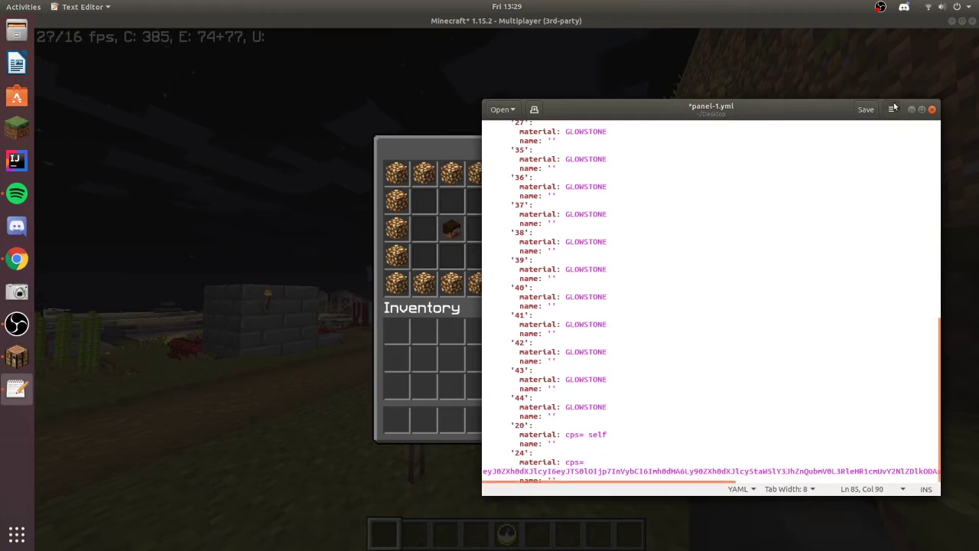
{"action": "left_click", "coordinate": [865, 109]}
{"action": "left_click_drag", "start_coordinate": [645, 479], "coordinate": [845, 479]}
{"action": "left_click", "coordinate": [647, 461]}
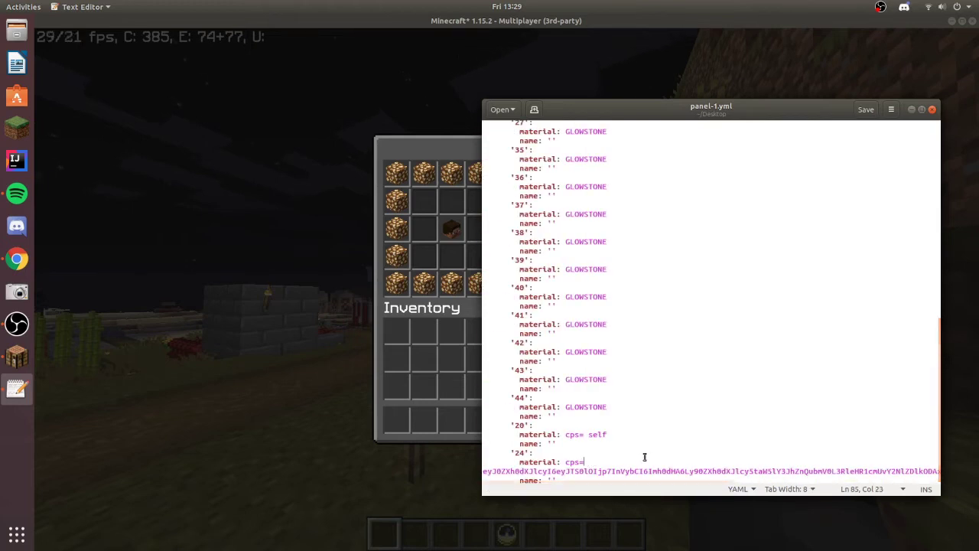
{"action": "left_click", "coordinate": [484, 471]}
{"action": "key", "text": "Left"}
{"action": "left_click_drag", "start_coordinate": [938, 116], "coordinate": [754, 117]}
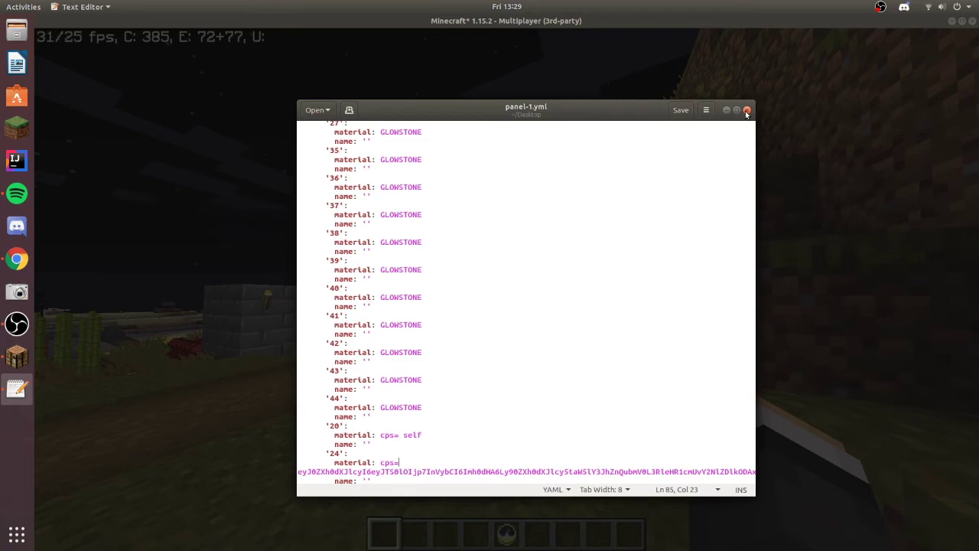
- Close the editor, return to Minecraft, and reload CommandPanels from chat
{"action": "left_click", "coordinate": [747, 111]}
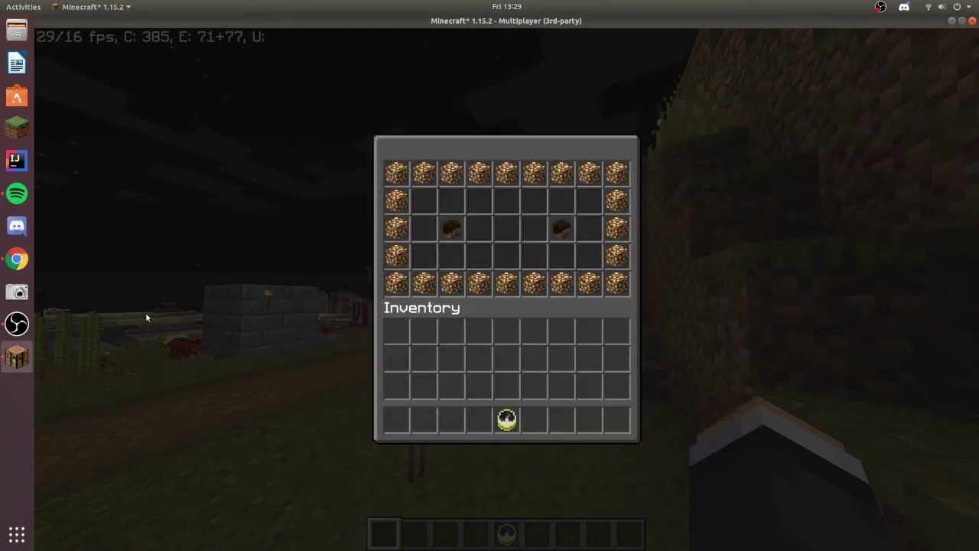
{"action": "left_click", "coordinate": [16, 259]}
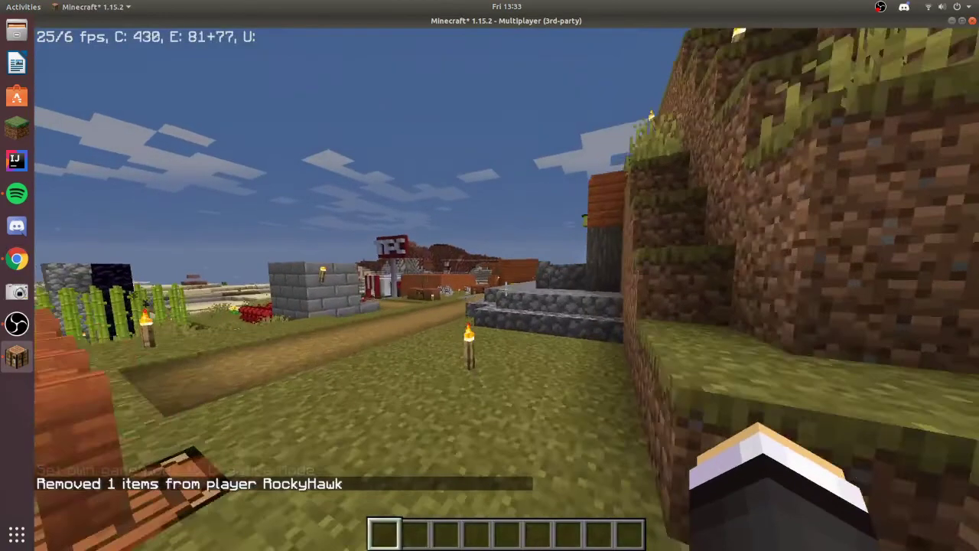
{"action": "key", "text": "w"}
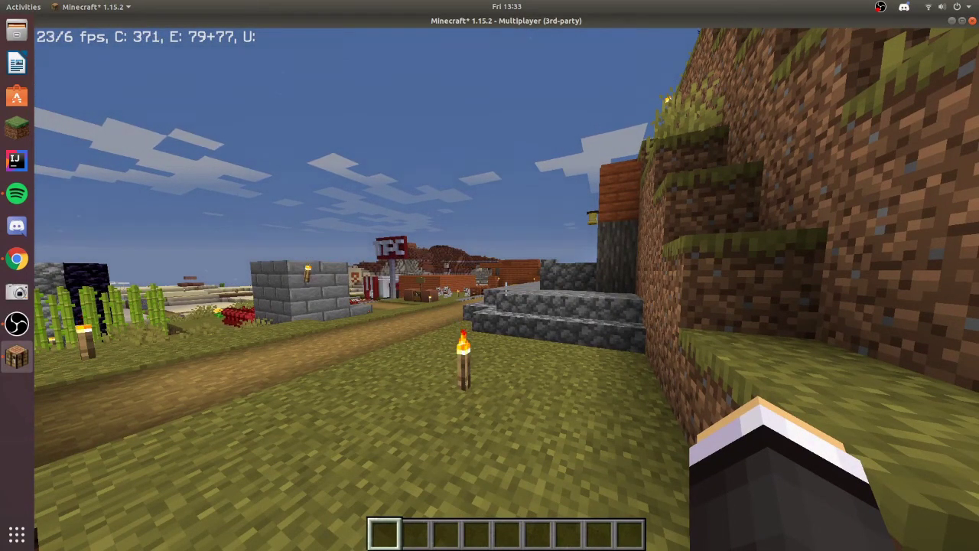
{"action": "key", "text": "slash"}
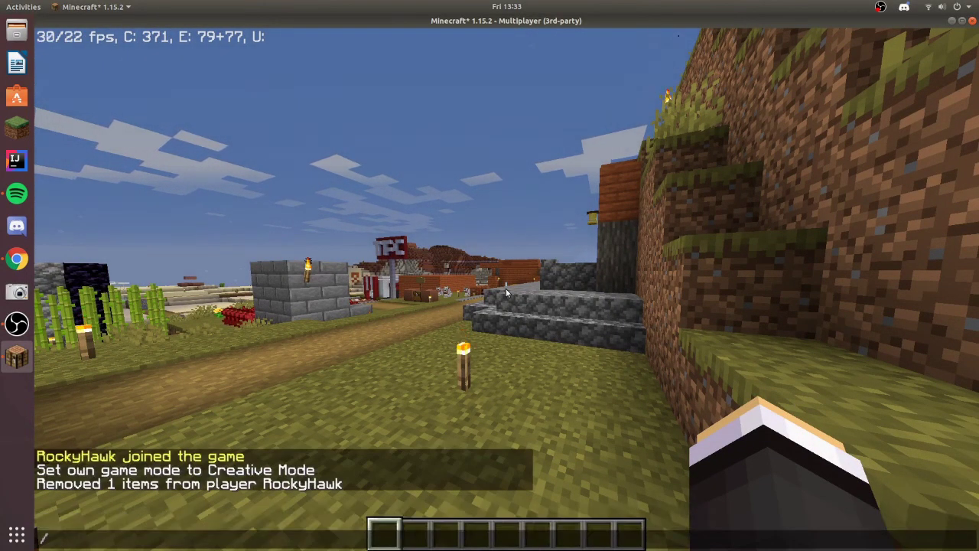
{"action": "type", "text": "cprivate"}
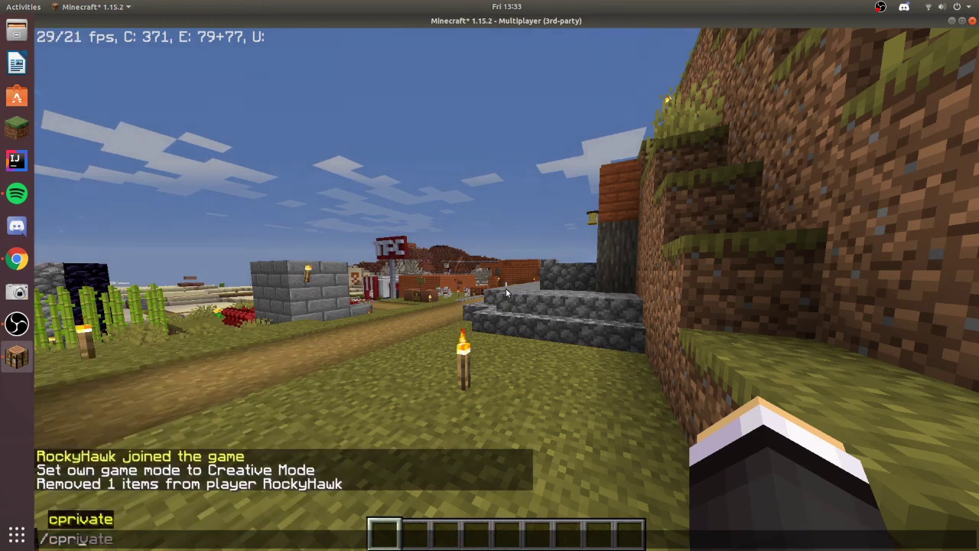
{"action": "key", "text": "Return"}
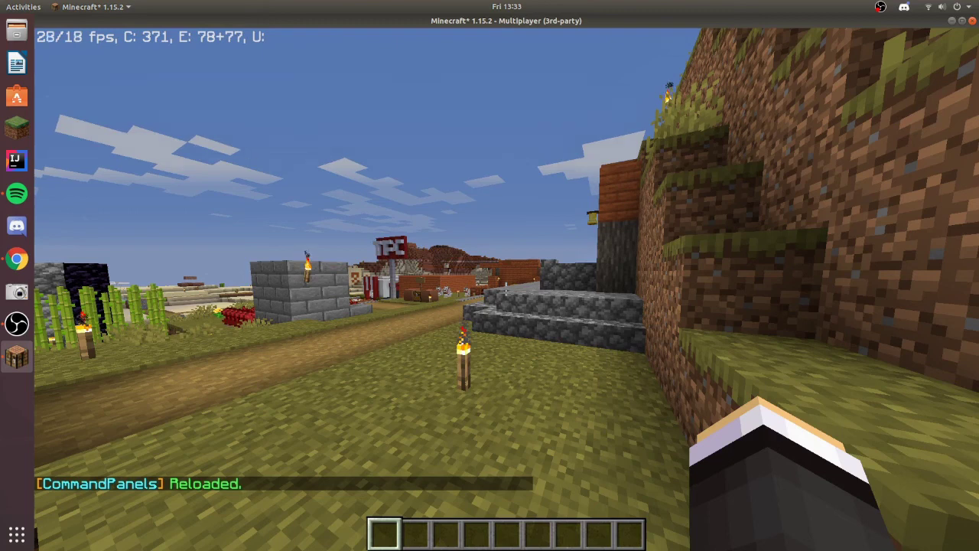
- Reopen panel-1 with /cp, check the custom Piglin head, then close it and reopen chat
{"action": "key", "text": "slash"}
{"action": "type", "text": "cp"}
{"action": "key", "text": "Tab"}
{"action": "key", "text": "Tab"}
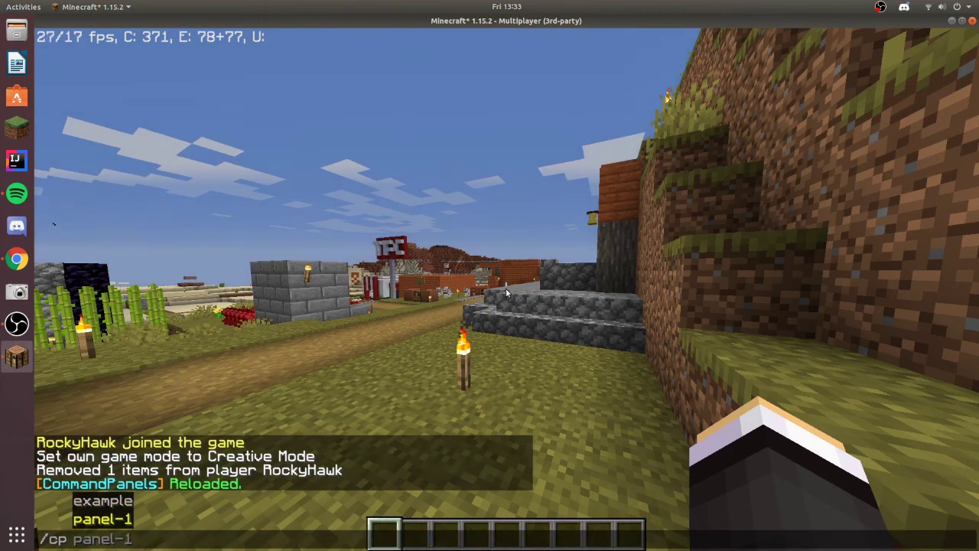
{"action": "key", "text": "Tab"}
{"action": "key", "text": "Return"}
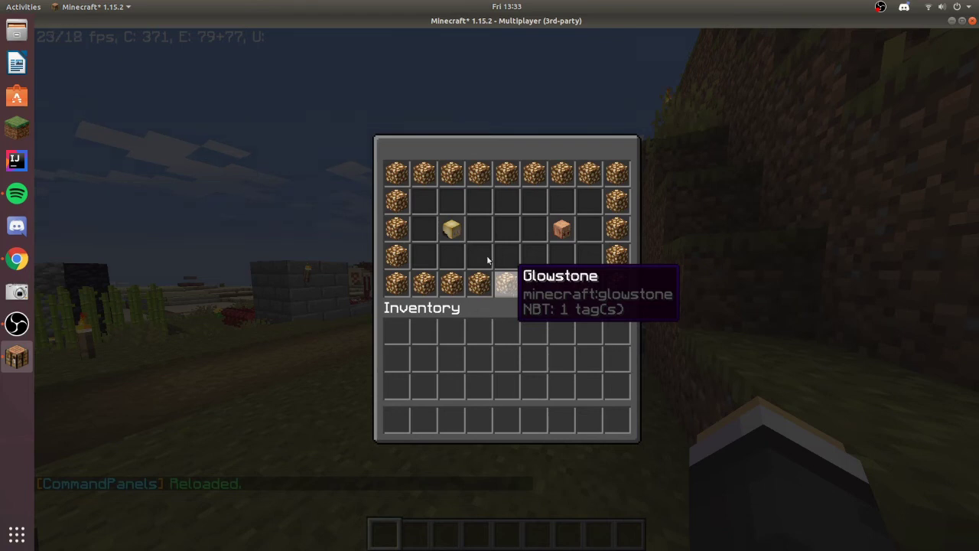
{"action": "left_click", "coordinate": [452, 226]}
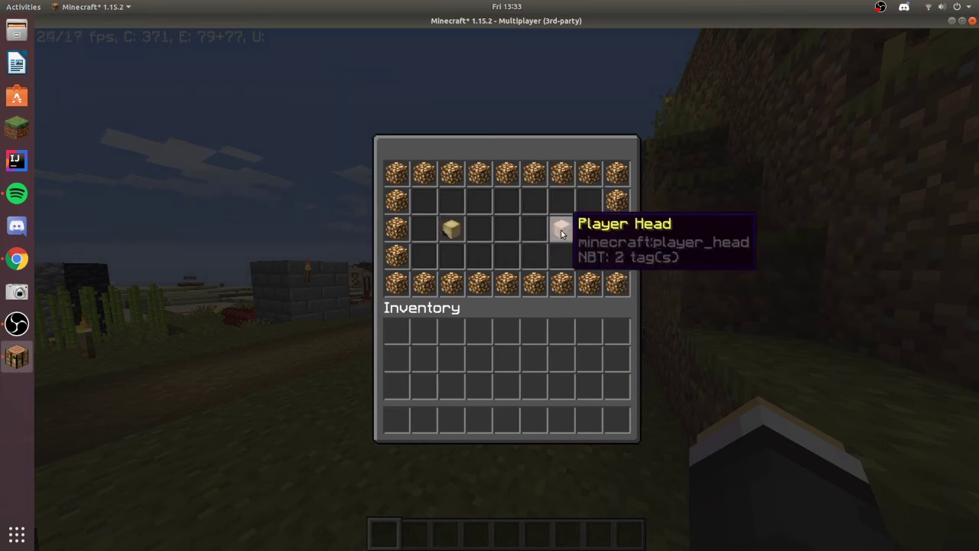
{"action": "key", "text": "Escape"}
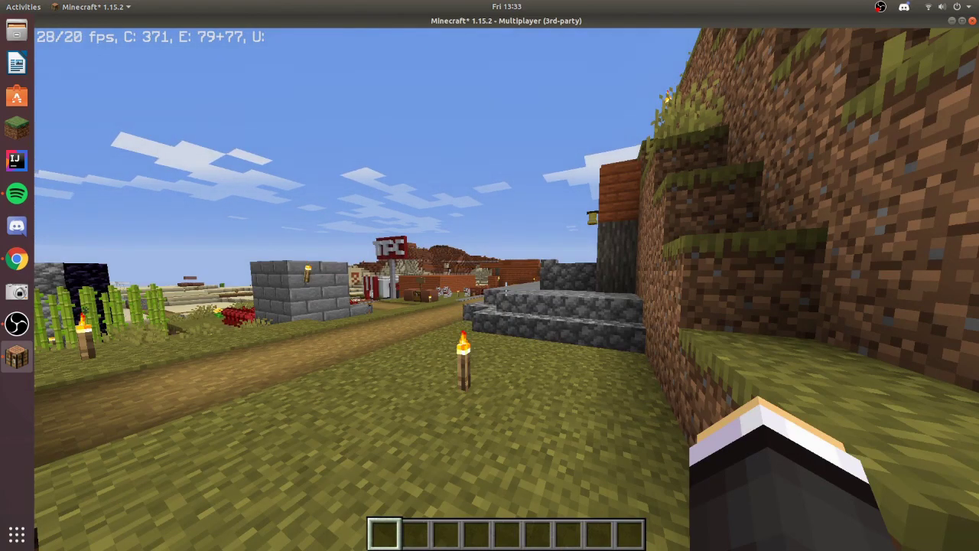
{"action": "key", "text": "slash"}
{"action": "type", "text": "//"}
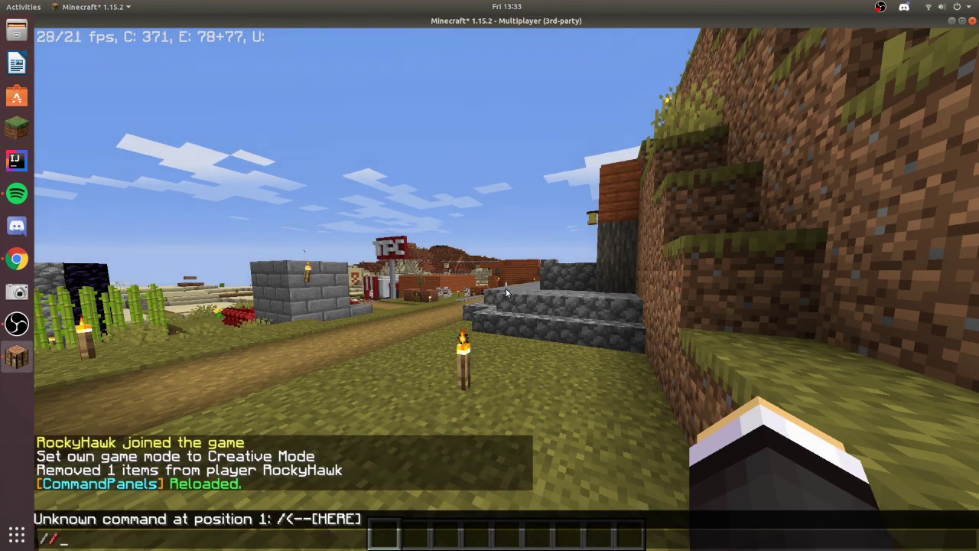